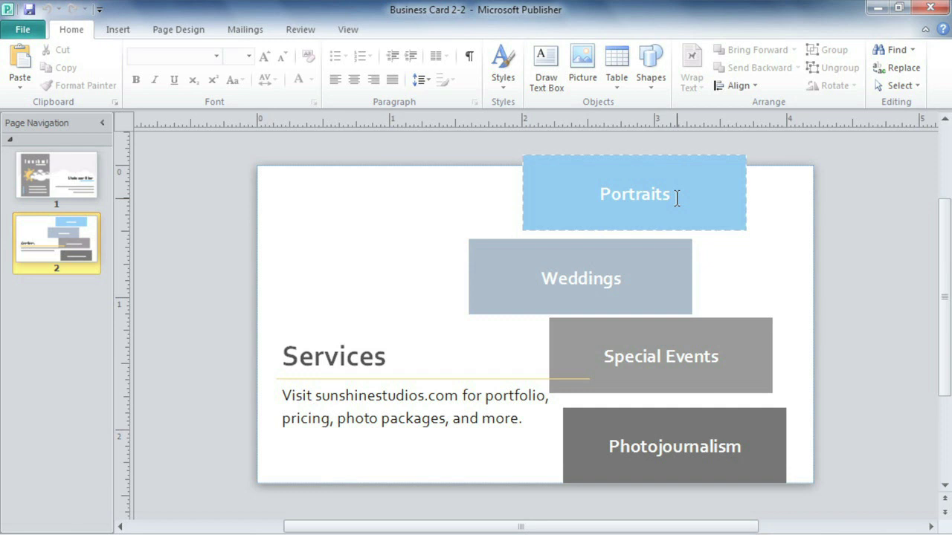
Select the Portraits, Weddings, Special Events and Photojournalism boxes and align their right edges.
left_click(677, 197)
left_click(657, 266, "shift")
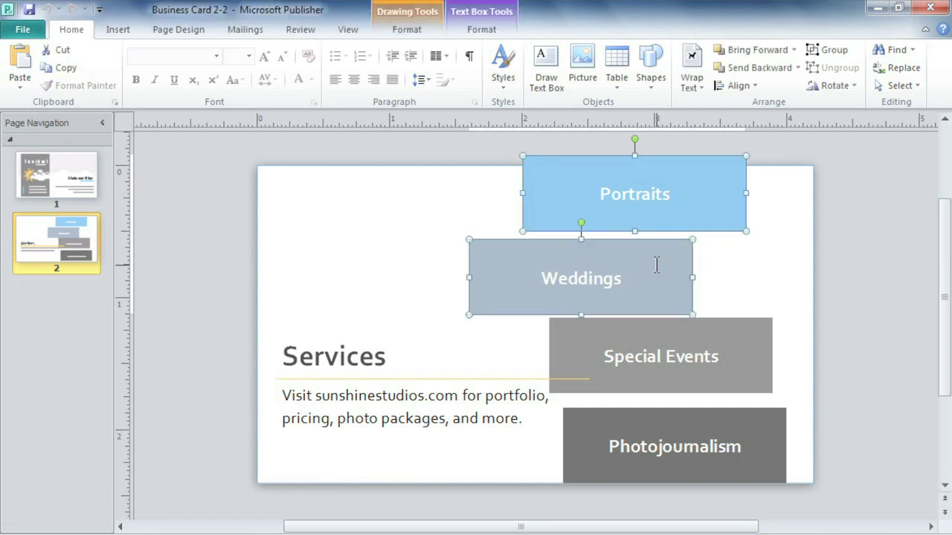
mouse_move(446, 148)
left_mouse_down()
mouse_move(540, 339)
mouse_move(751, 494)
mouse_move(835, 494)
left_mouse_up()
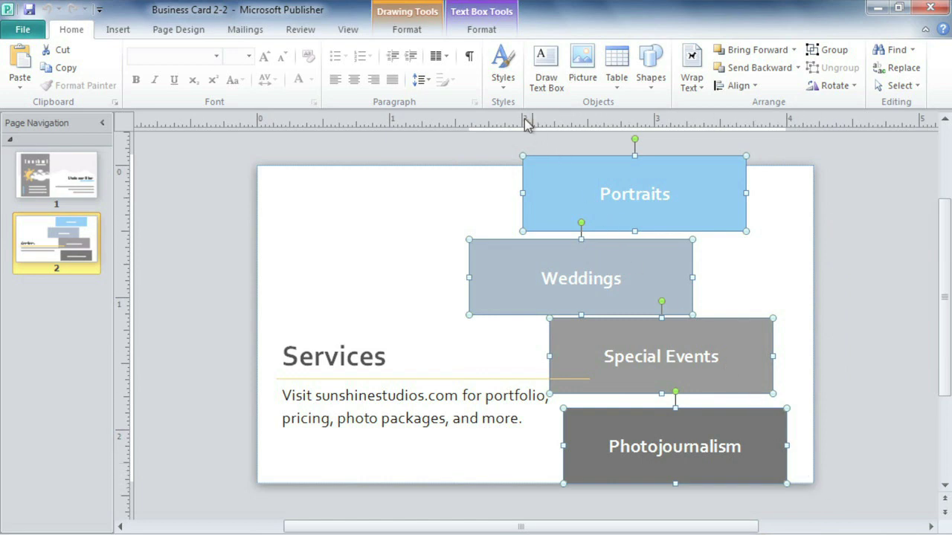
left_click(437, 31)
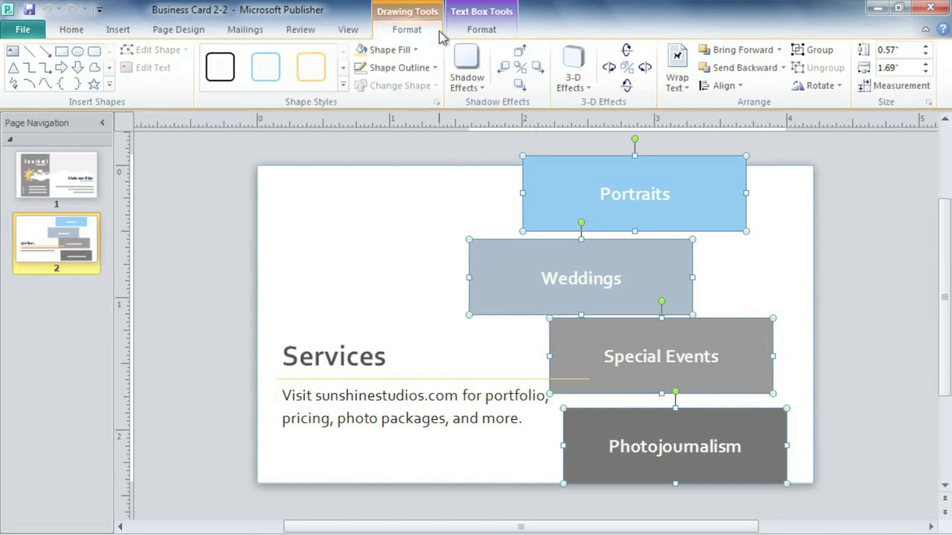
left_click(720, 81)
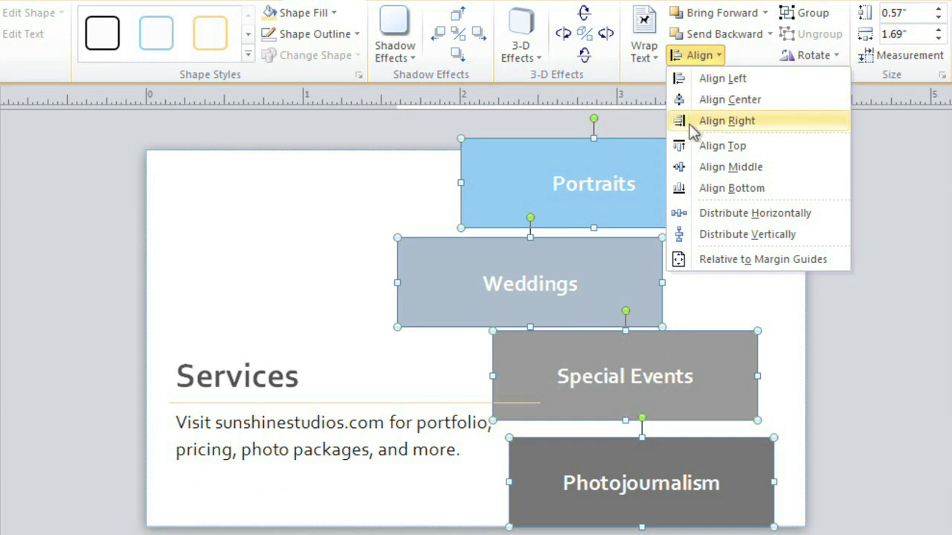
left_click(691, 123)
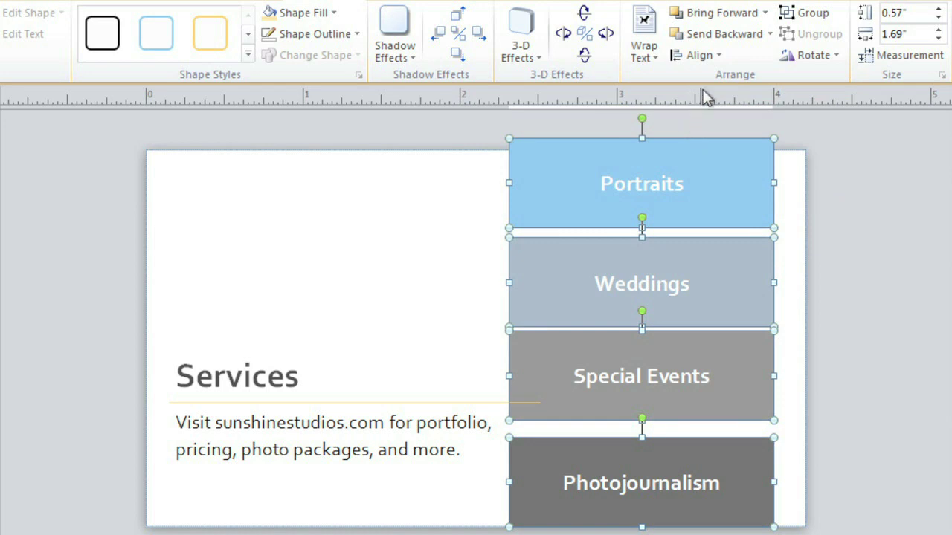
Align the four boxes right relative to margin guides, flush with the card's right edge.
left_click(718, 56)
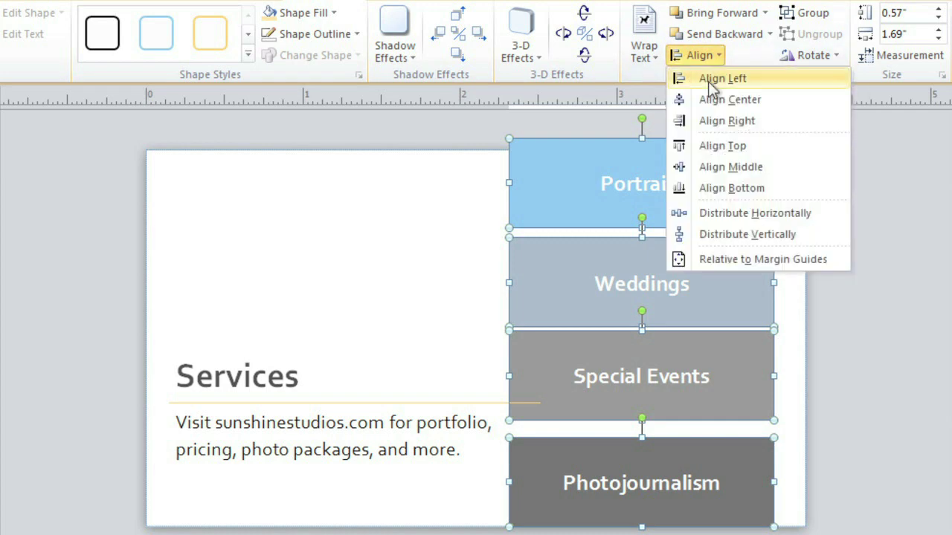
left_click(691, 259)
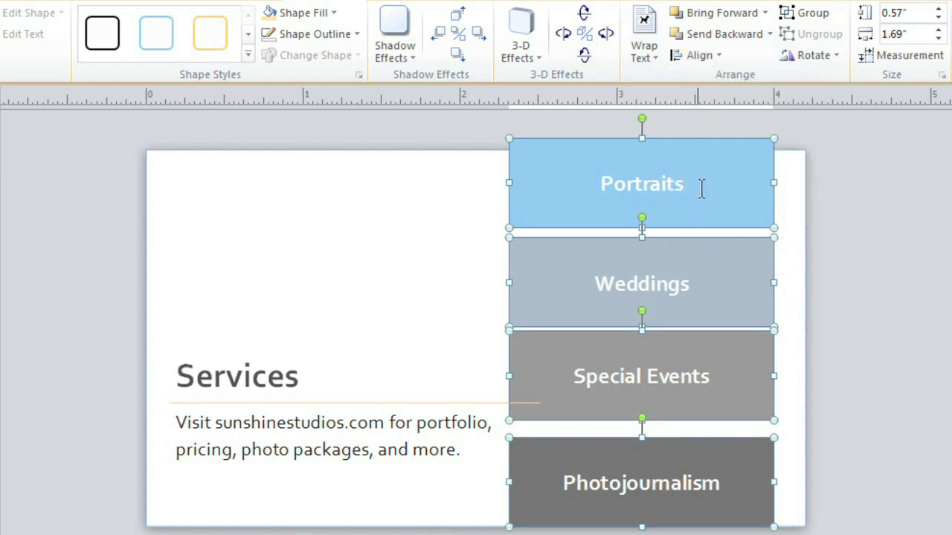
left_click(715, 58)
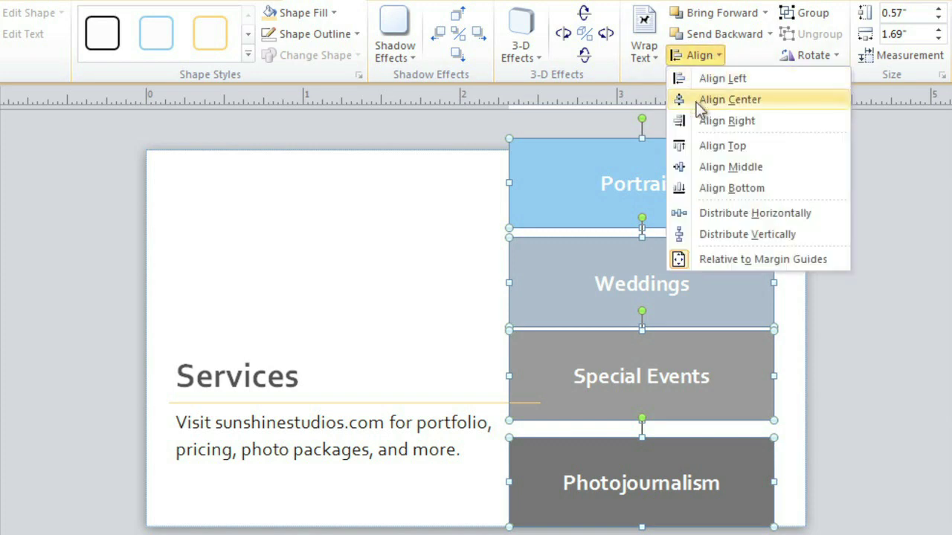
left_click(691, 126)
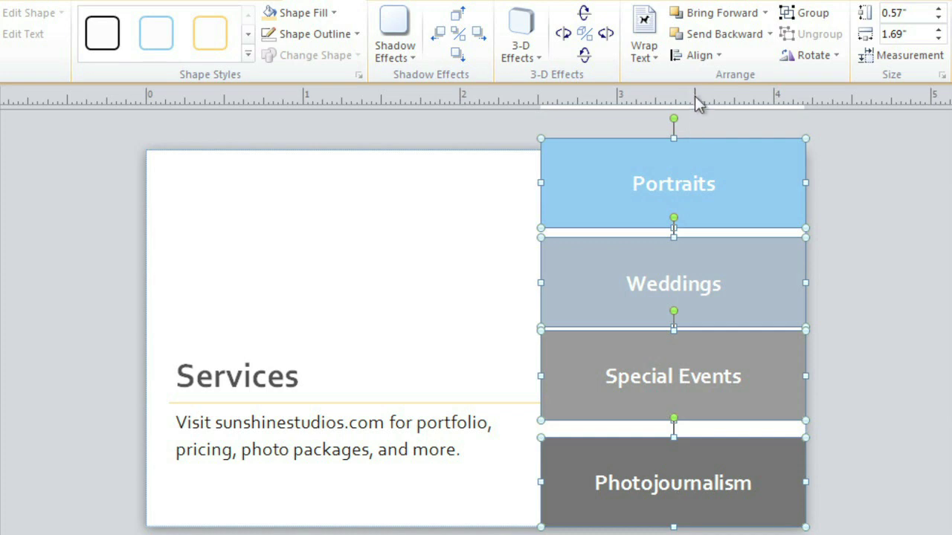
left_click(699, 55)
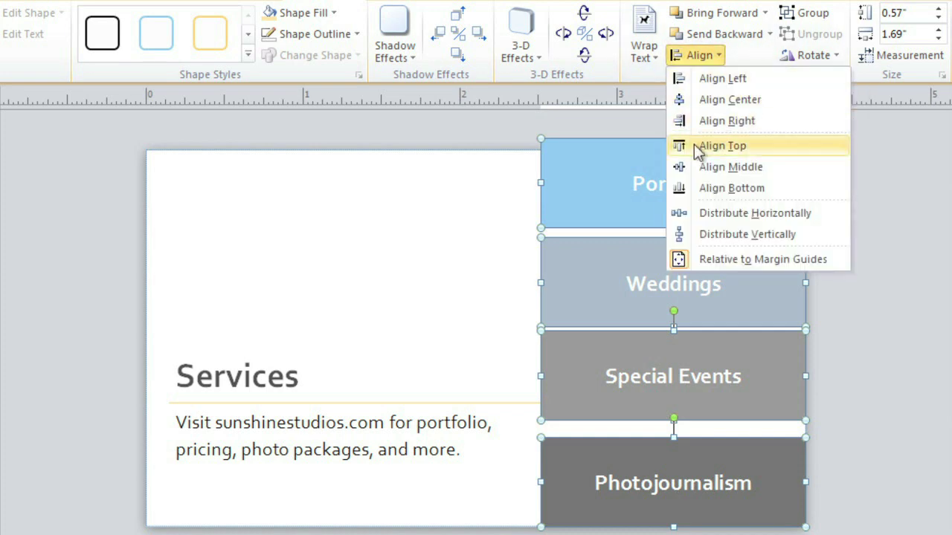
Distribute the four service boxes vertically from the card's top to bottom edge.
left_click(697, 236)
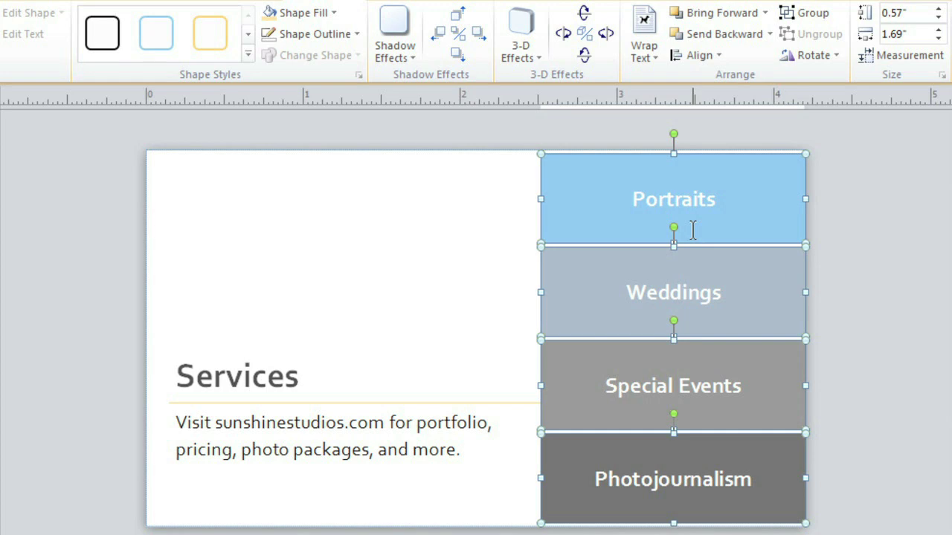
Group the four service boxes and leave the group at zero rotation.
left_click(805, 17)
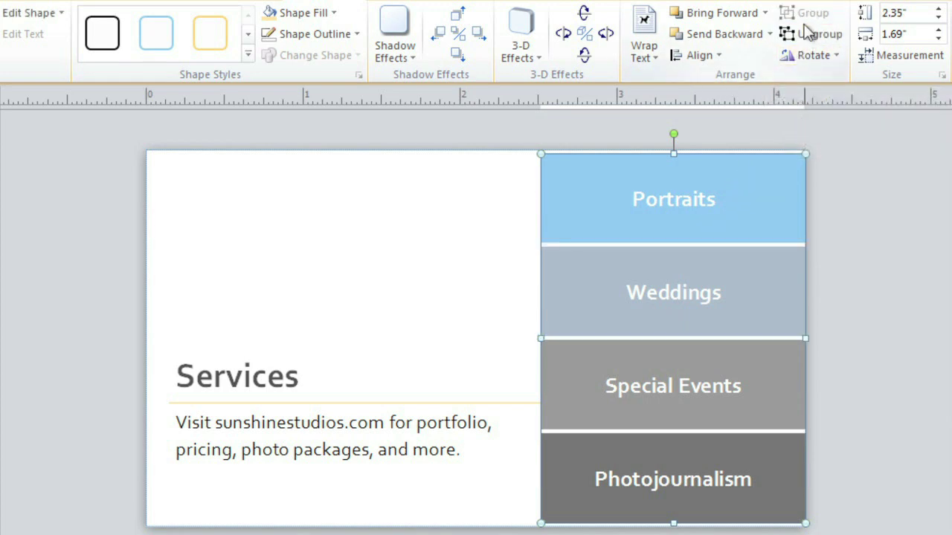
left_click(682, 165)
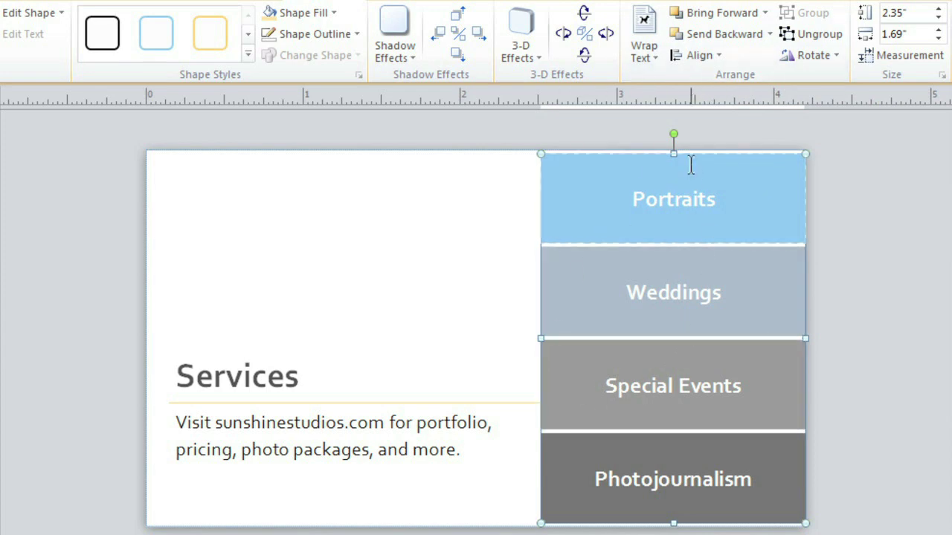
left_click_drag(674, 135, 641, 149)
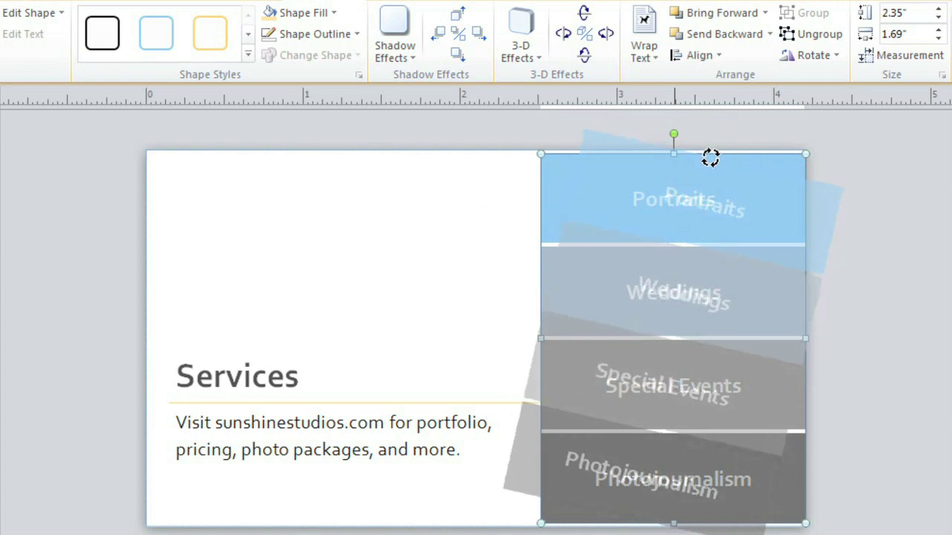
mouse_move(640, 149)
left_mouse_down()
mouse_move(676, 156)
mouse_move(672, 217)
left_mouse_up()
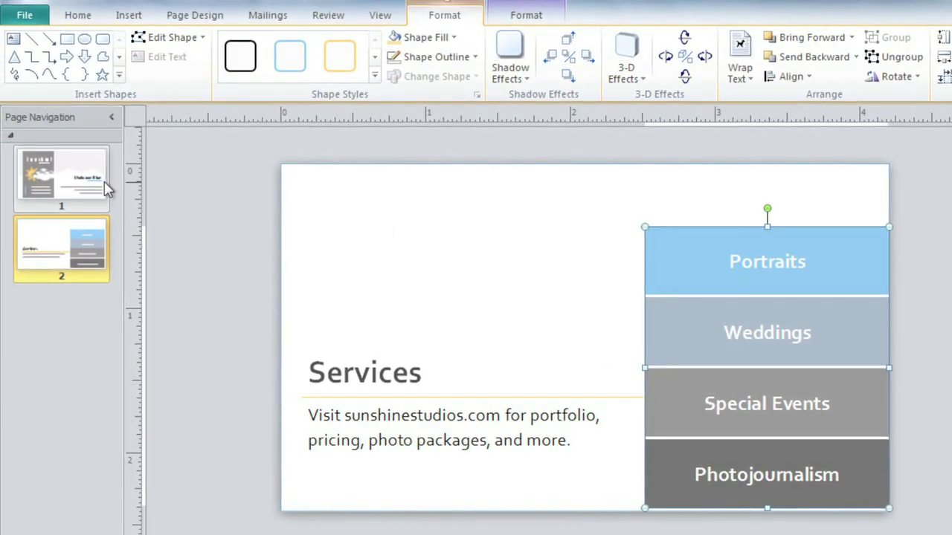
left_click(81, 182)
Copy the cloud picture from the page 1 front and paste it onto page 2.
right_click(605, 225)
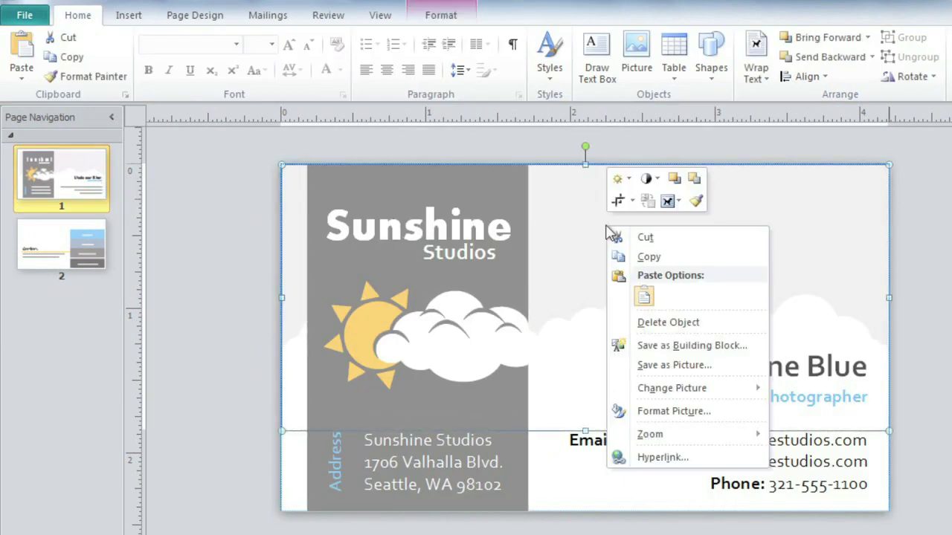
left_click(628, 256)
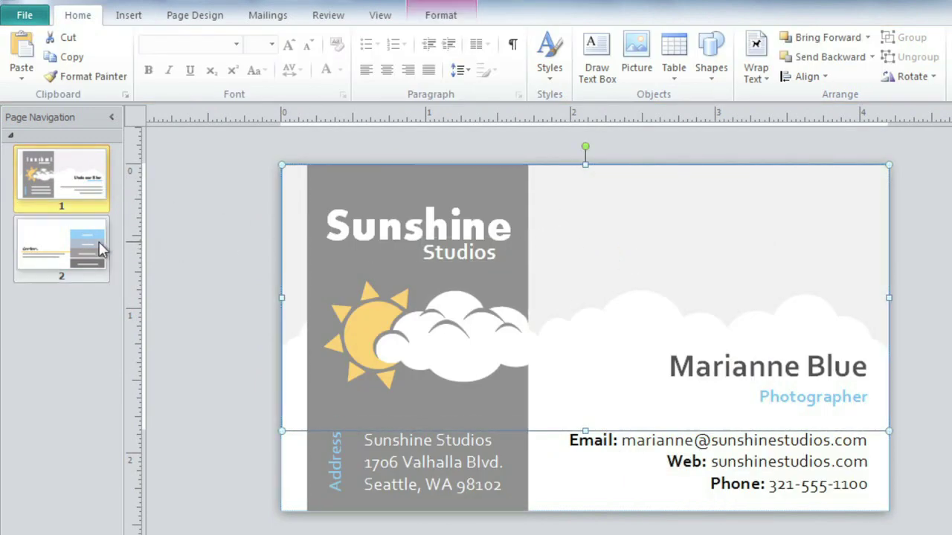
left_click(95, 250)
right_click(385, 240)
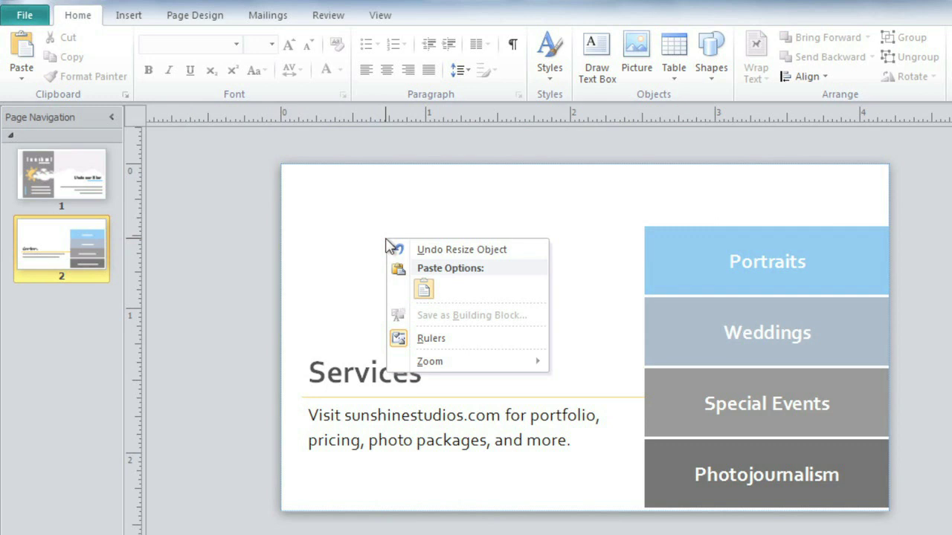
left_click(423, 294)
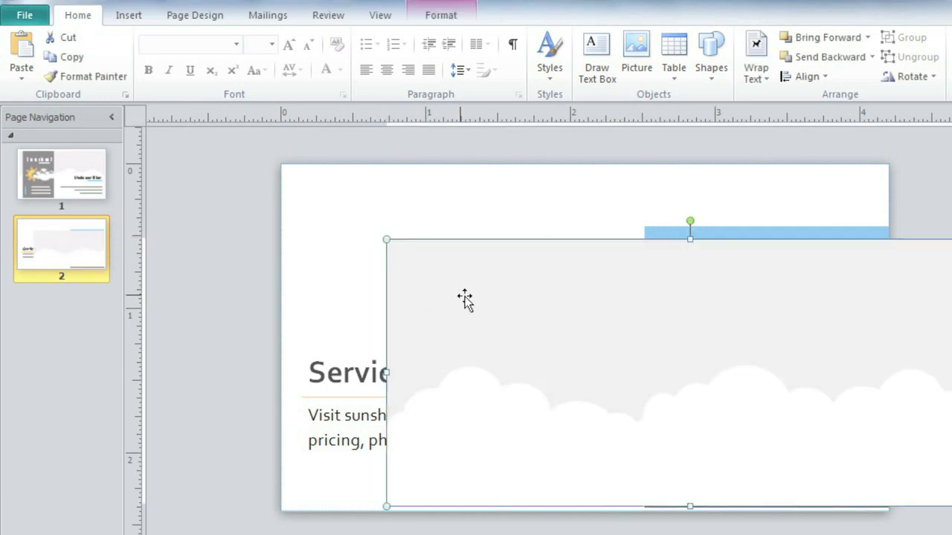
Position the pasted clouds at the card's top-left, fitted to its top edge.
left_click_drag(525, 302, 418, 271)
left_click_drag(505, 322, 506, 274)
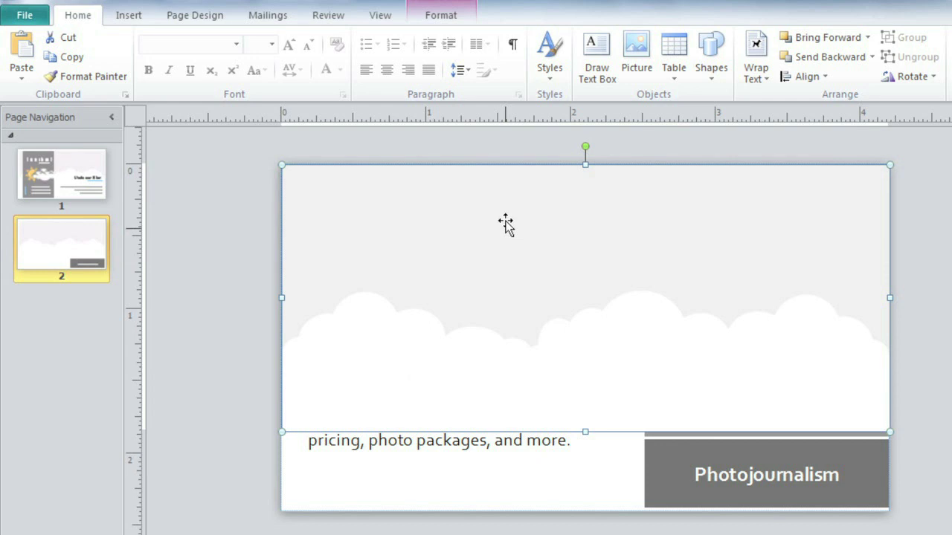
left_click(476, 22)
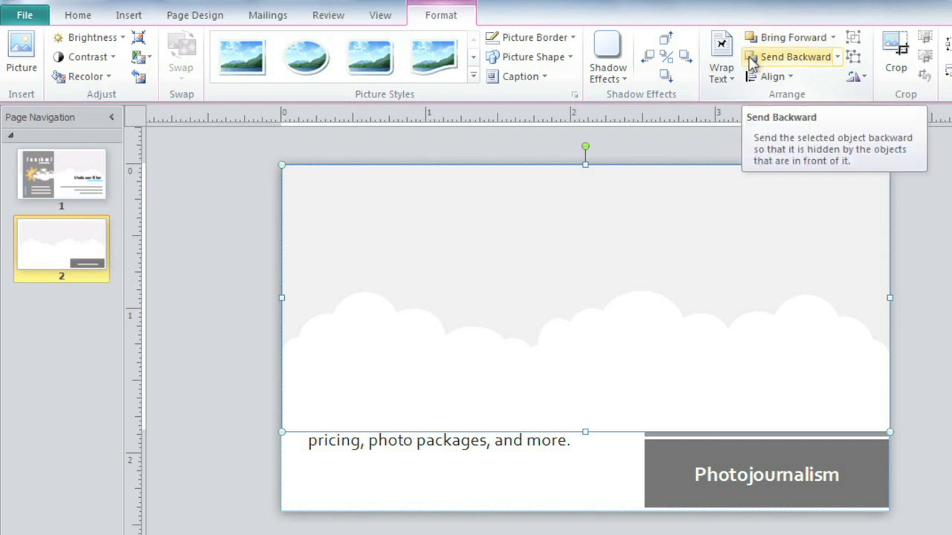
Send the cloud picture behind the Services text and service boxes, then deselect it.
left_click(751, 58)
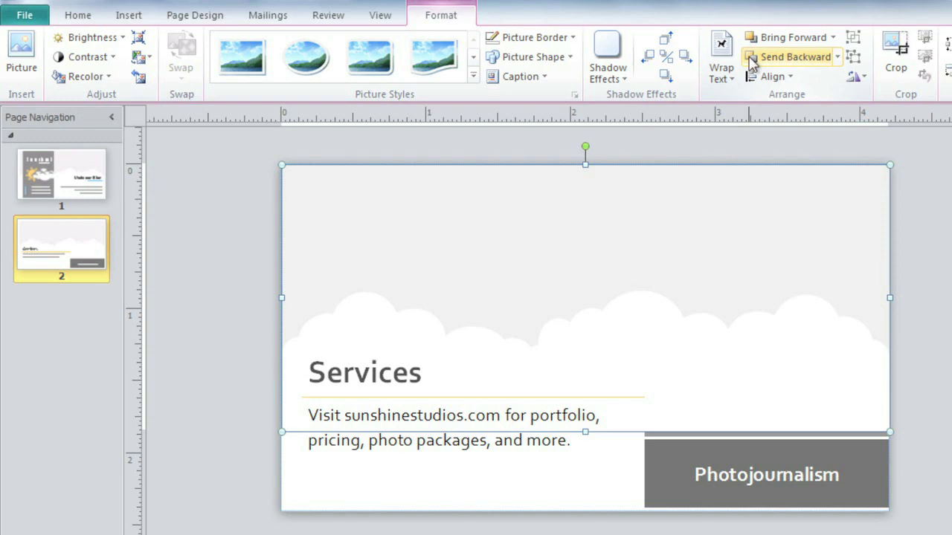
left_click(838, 58)
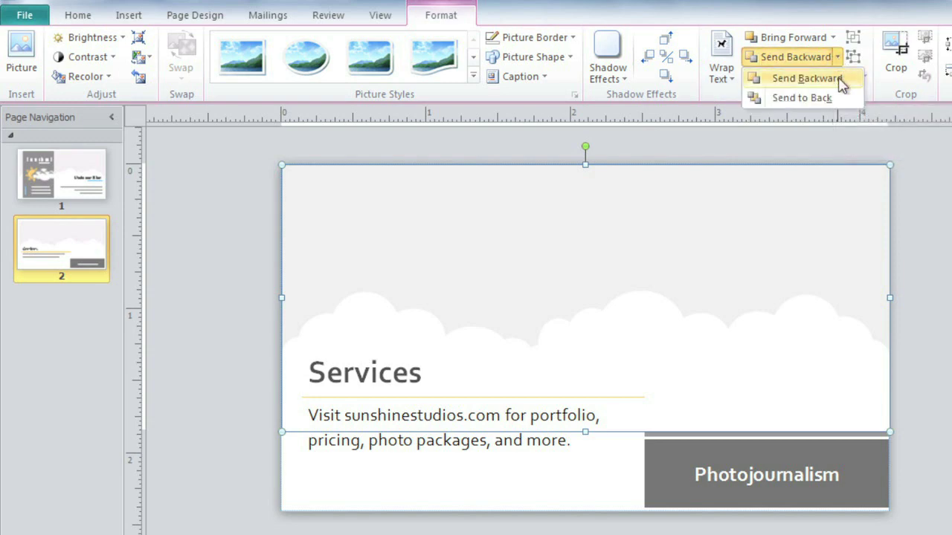
left_click(839, 101)
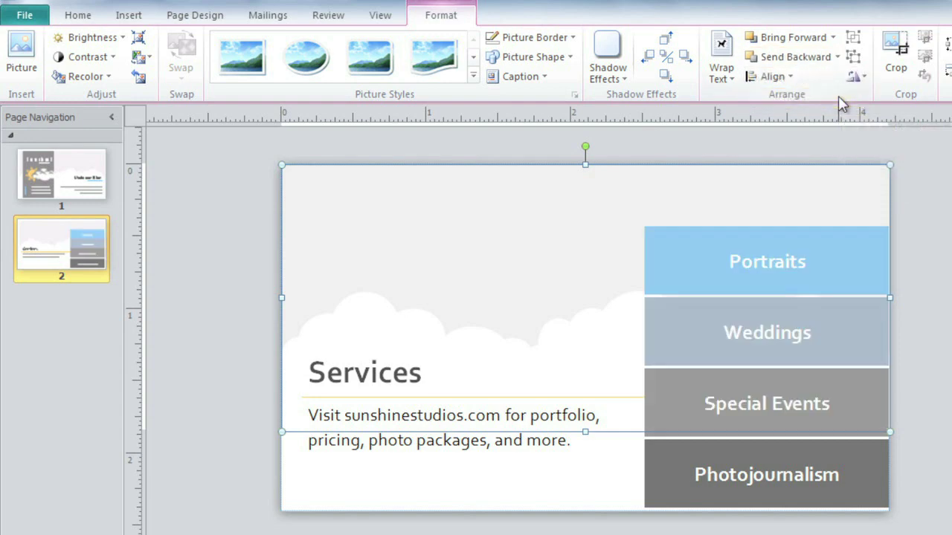
left_click(838, 142)
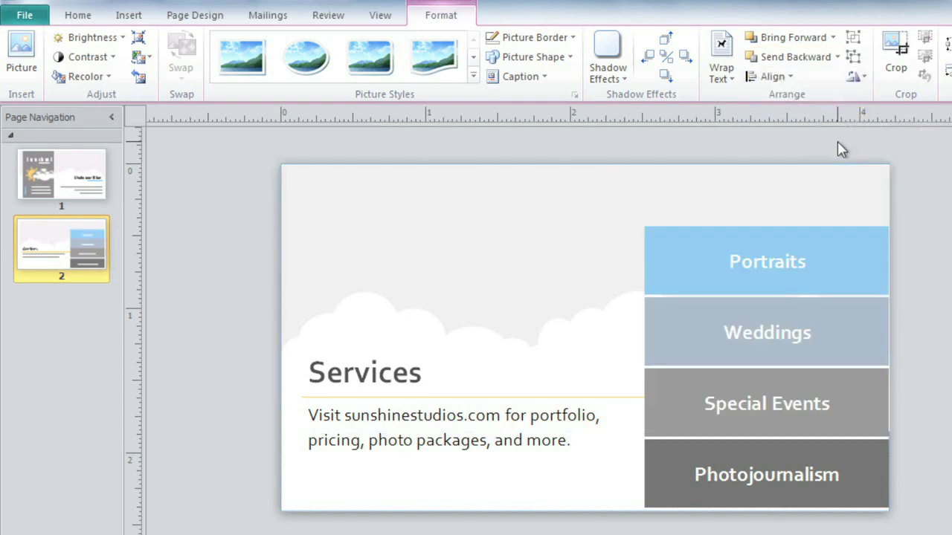